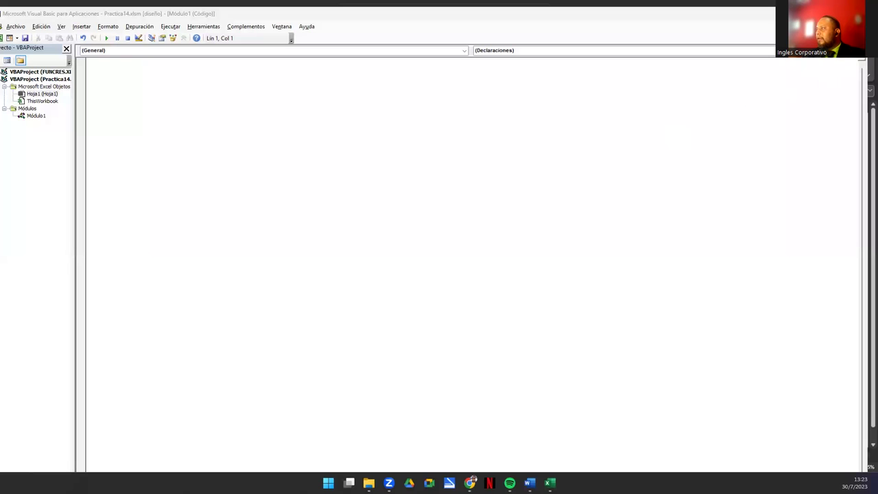
# In Excel, review the table: radius 2 in A4, height 4 in B4, volume going in C4.
pyautogui.hotkey('alt', 'F11')
pyautogui.click(35, 145)
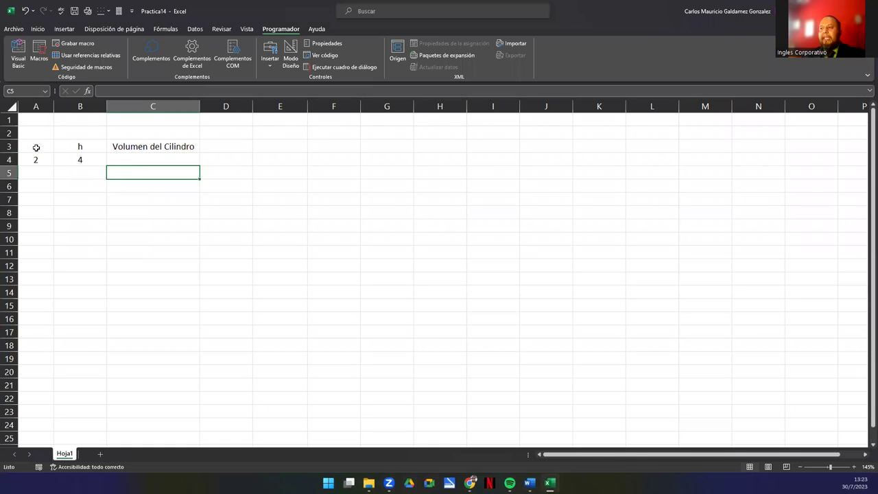
pyautogui.keyDown('shift'); pyautogui.click(147, 155); pyautogui.keyUp('shift')
pyautogui.click(152, 160)
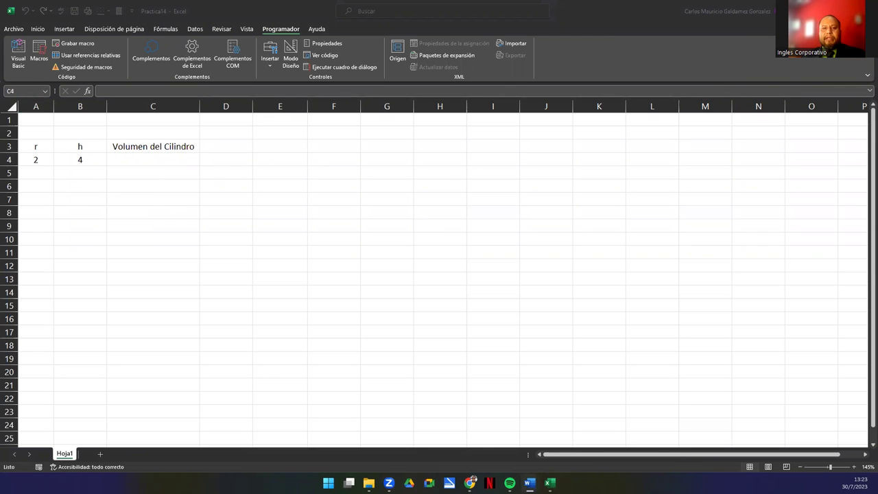
pyautogui.click(33, 162)
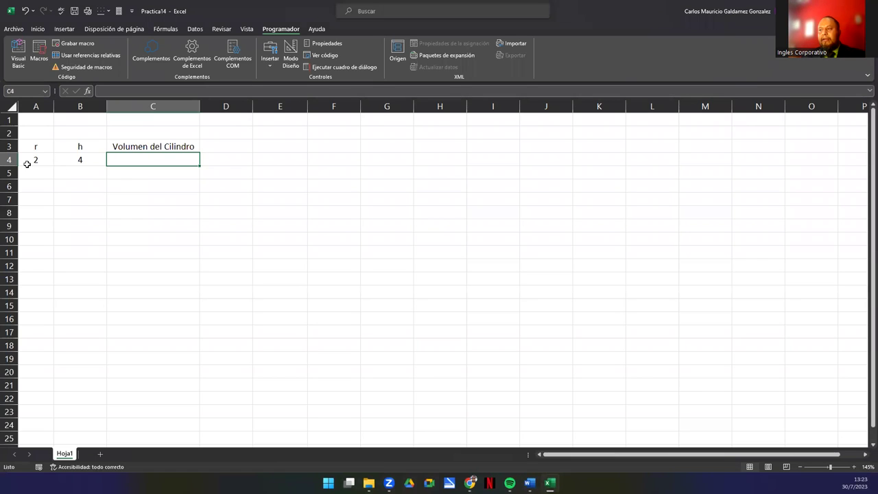
pyautogui.click(82, 161)
pyautogui.write('4')
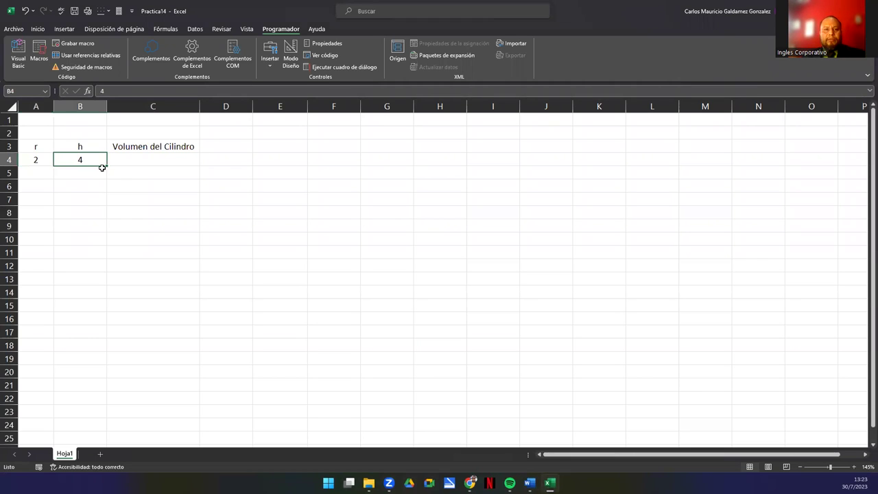
pyautogui.click(153, 158)
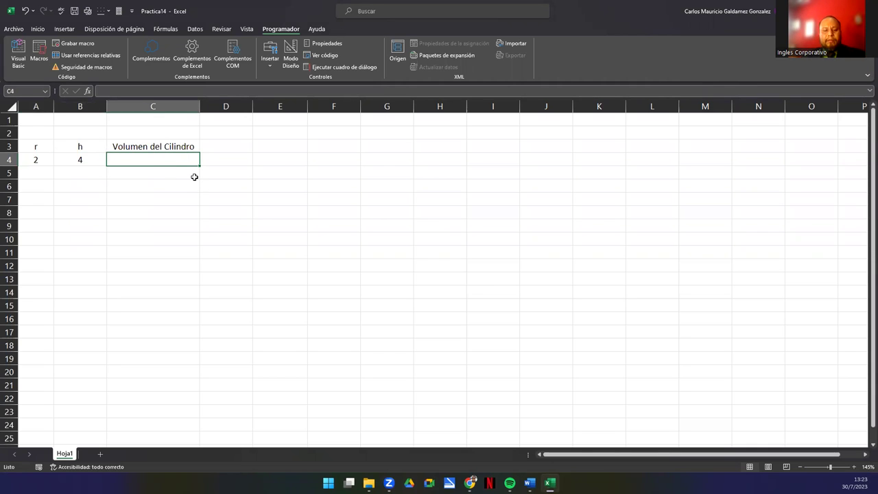
# Back in the VBA editor, open Módulo1's code window.
pyautogui.hotkey('alt', 'F11')
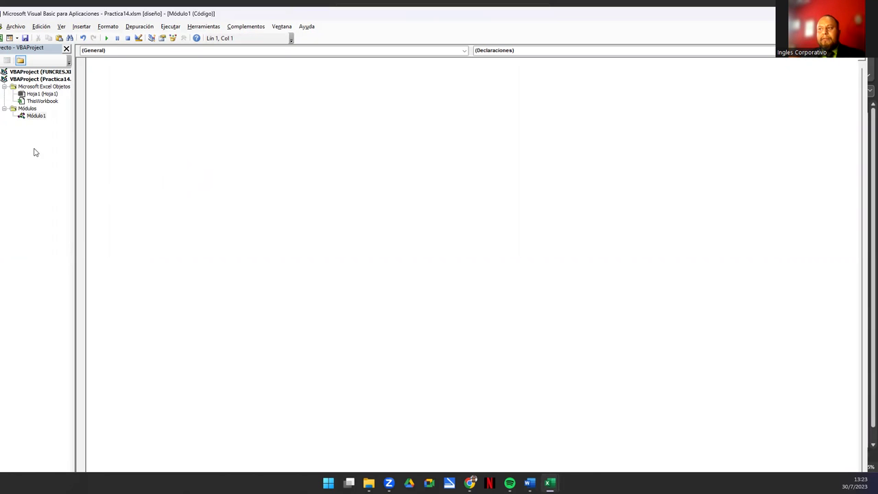
pyautogui.click(38, 116)
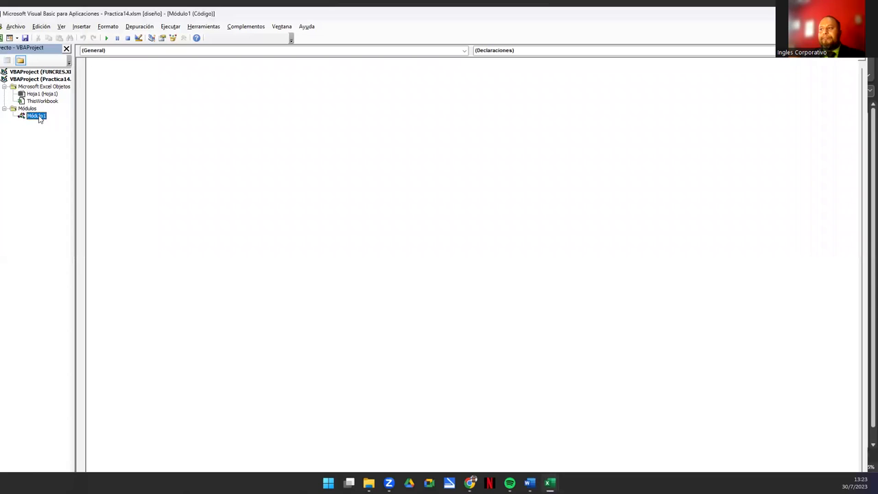
pyautogui.doubleClick(39, 118)
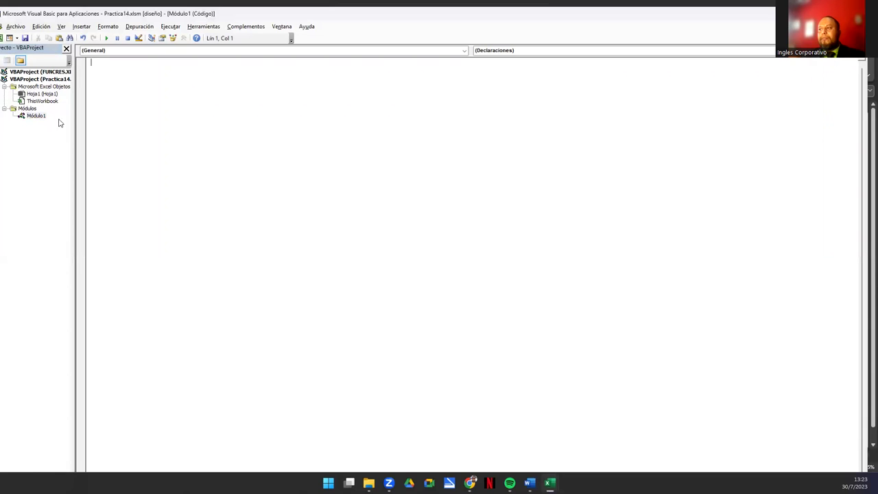
# Insert a Function procedure named CilindroVol via Insertar > Procedimiento, cursor inside its parentheses.
pyautogui.click(82, 29)
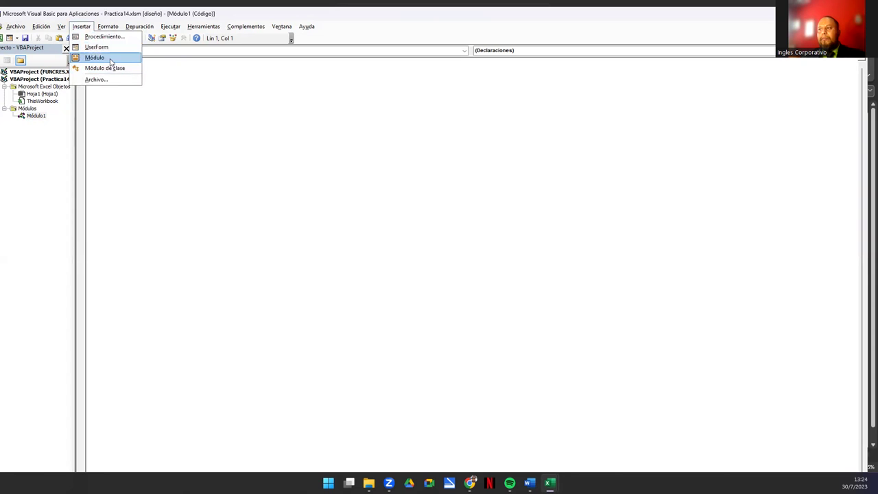
pyautogui.click(144, 110)
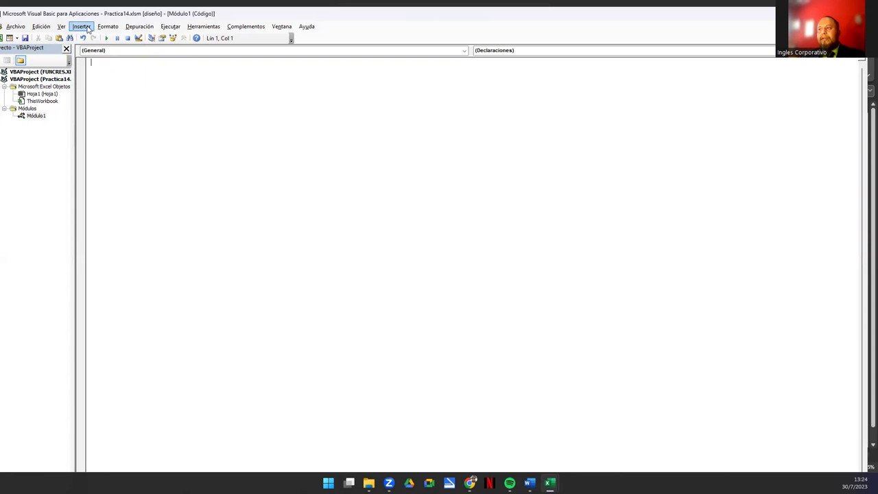
pyautogui.click(83, 26)
pyautogui.click(98, 37)
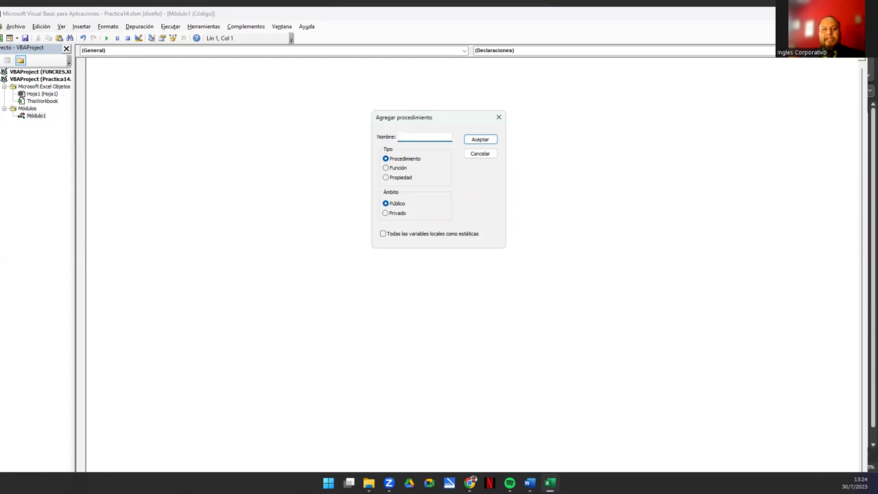
pyautogui.click(409, 140)
pyautogui.write('CilindroVol')
pyautogui.click(395, 170)
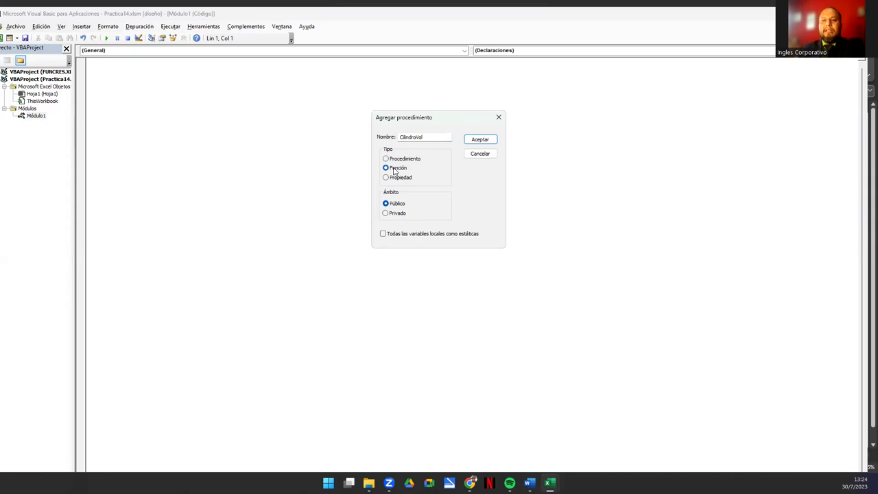
pyautogui.click(481, 138)
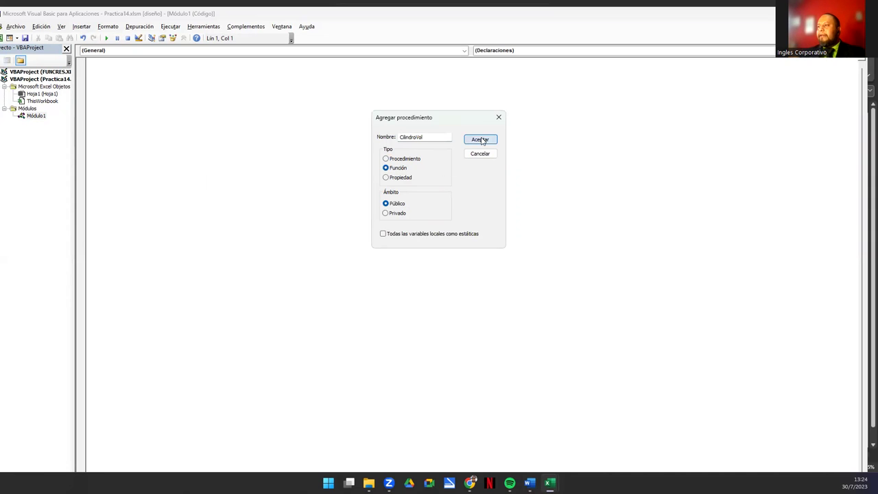
pyautogui.press('Up')
pyautogui.press('End')
pyautogui.press('Left')
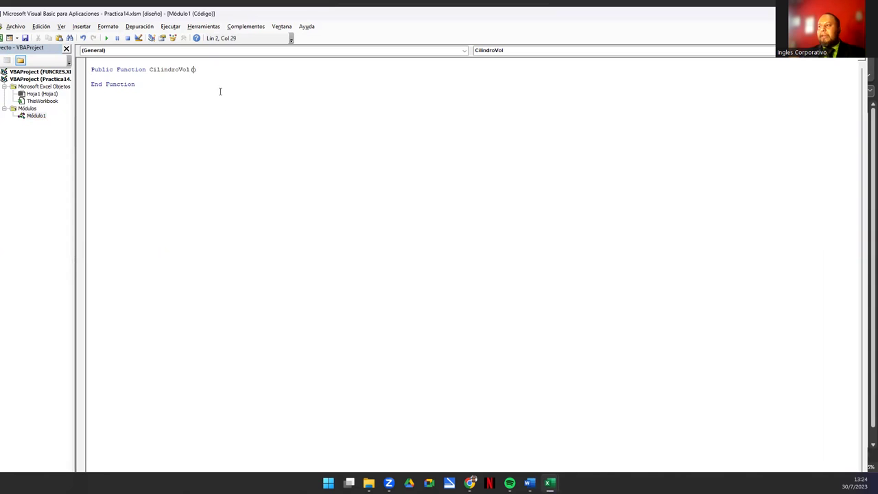
# Type the signature (r As Double, h As Double) As Double and start a body line.
pyautogui.write('r ')
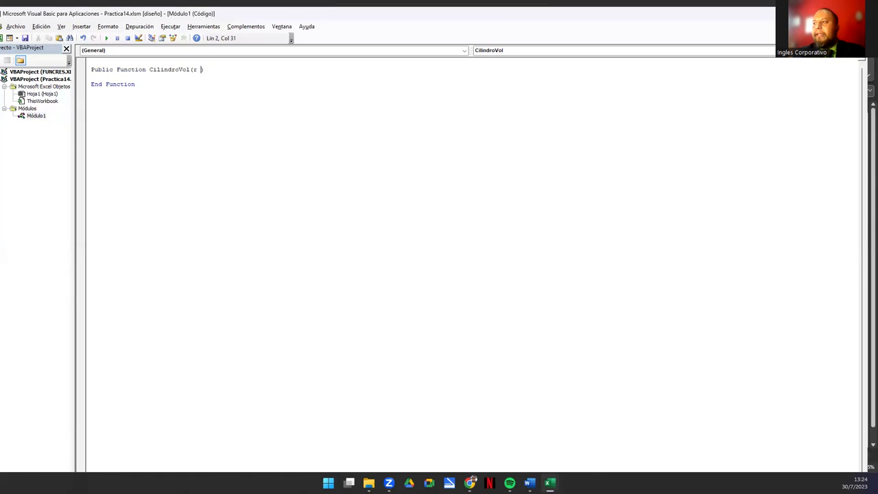
pyautogui.write('As Double, h')
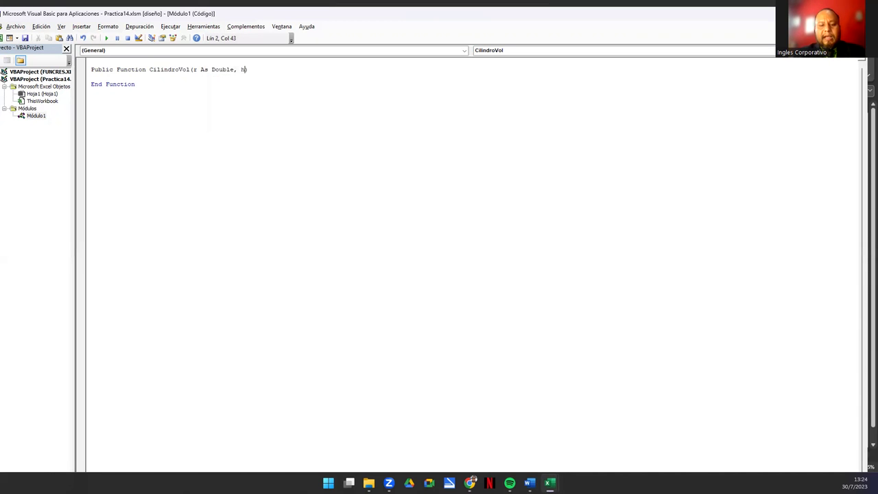
pyautogui.write(' as Double) ')
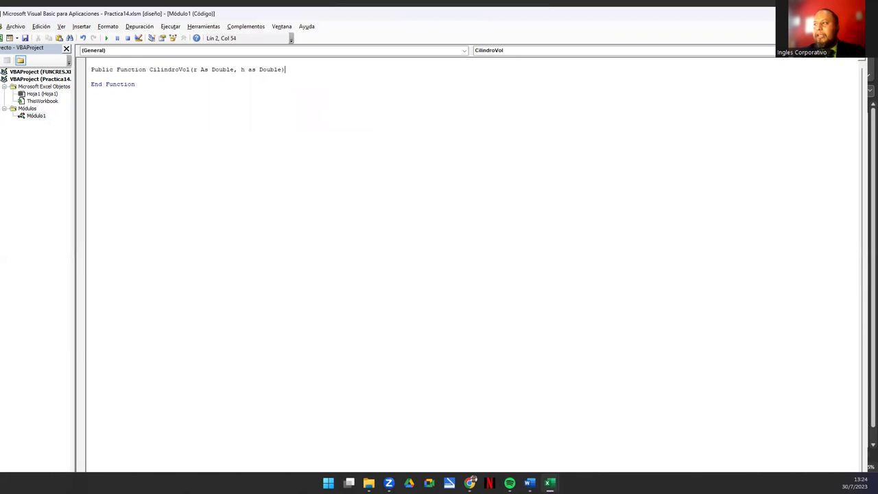
pyautogui.write('as Double')
pyautogui.press('Return')
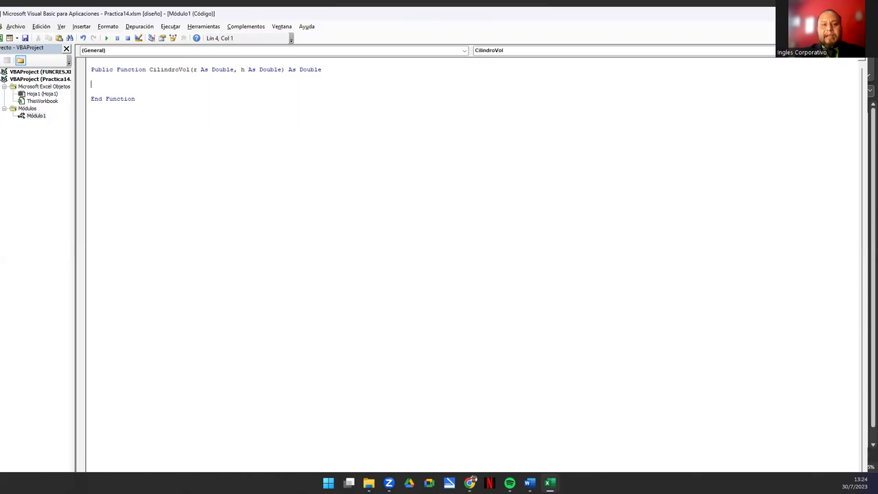
# Write CilindroVol = WorksheetFunction.Pi * r ^ 2 * h and delete the extra blank lines.
pyautogui.doubleClick(185, 69)
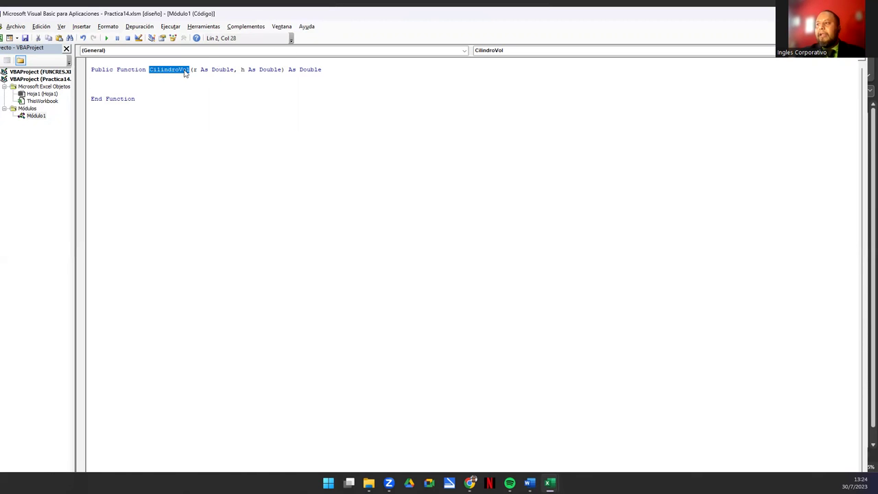
pyautogui.hotkey('ctrl', 'c')
pyautogui.press('Down')
pyautogui.press('Return')
pyautogui.hotkey('ctrl', 'v')
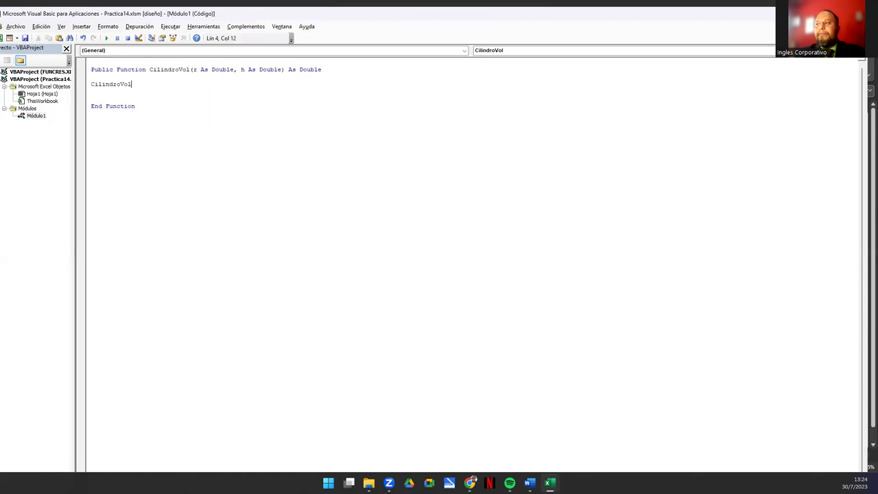
pyautogui.write('=WorksheetFun')
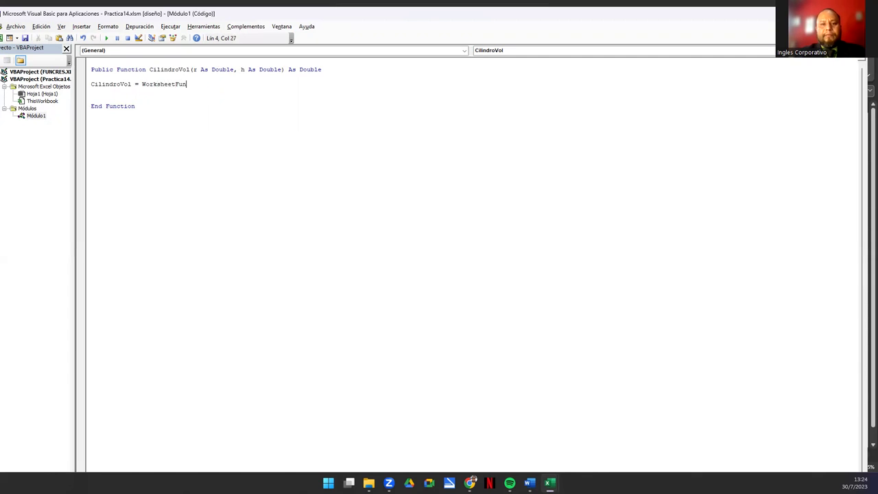
pyautogui.write('ction.pi')
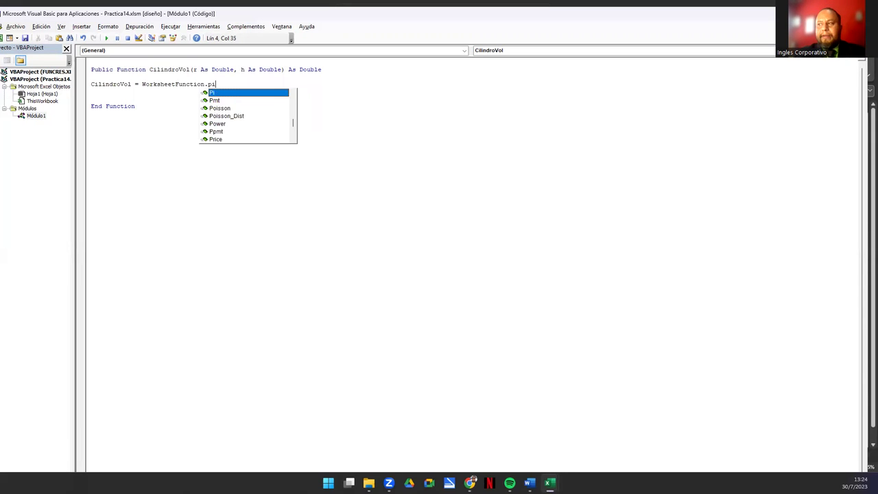
pyautogui.press('Tab')
pyautogui.write('* ')
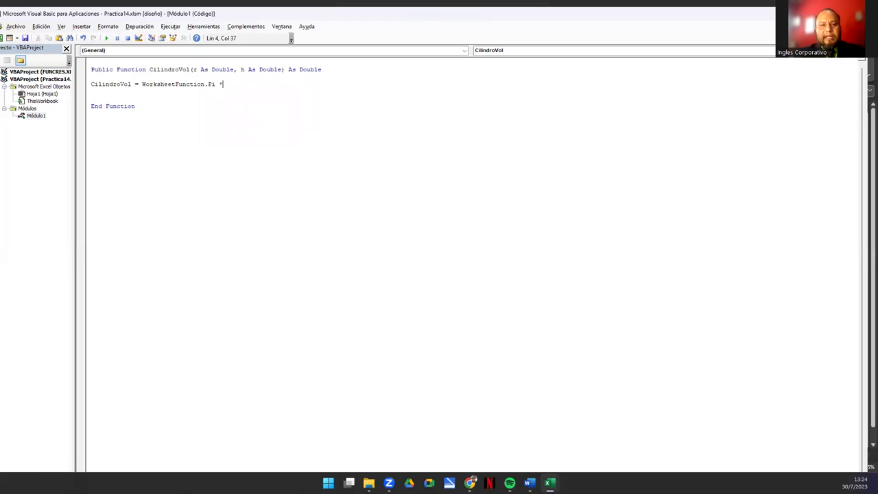
pyautogui.write('r ')
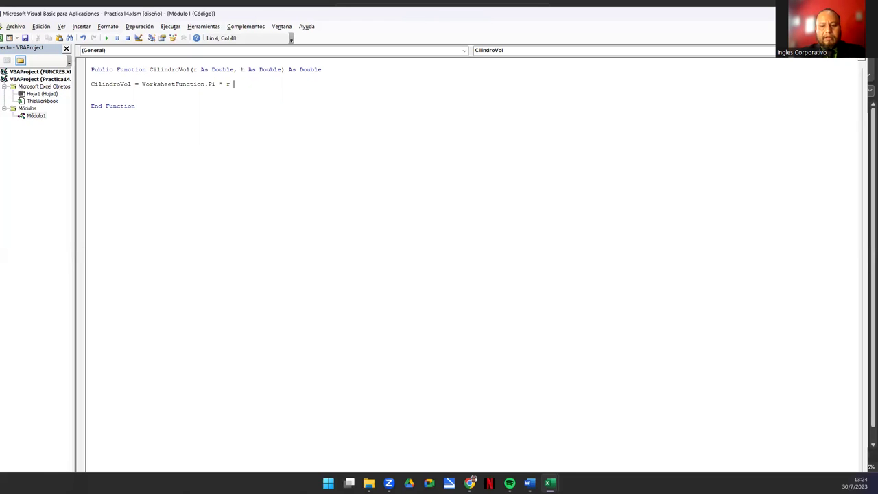
pyautogui.write('^ 2 * ')
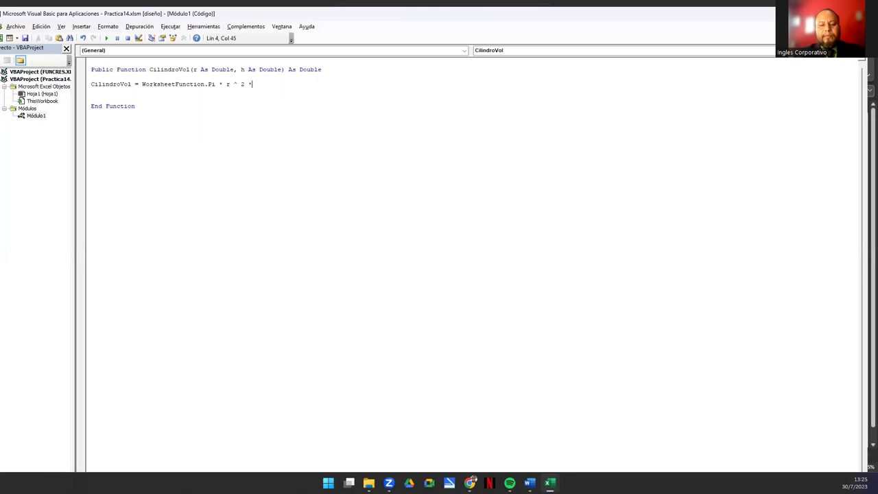
pyautogui.write('h')
pyautogui.press('Return')
pyautogui.press('Delete')
pyautogui.press('Delete')
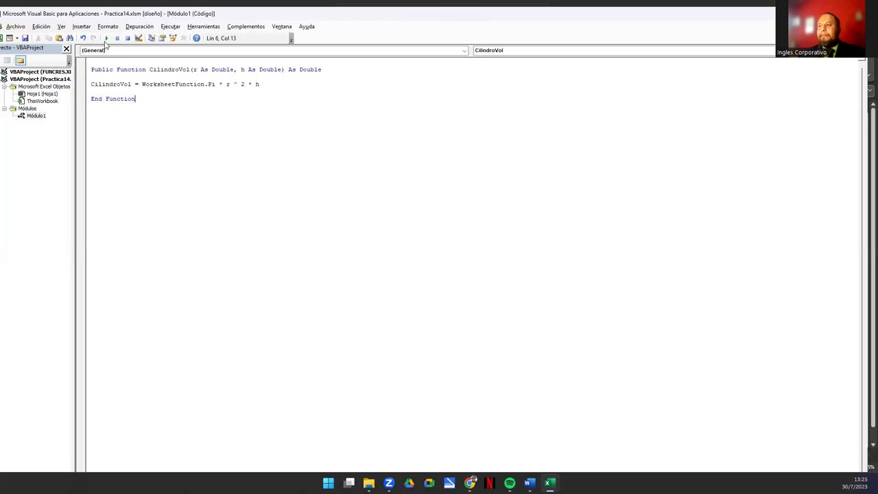
# Exit design mode, select the CilindroVol name, and go back to the Excel workbook.
pyautogui.click(129, 39)
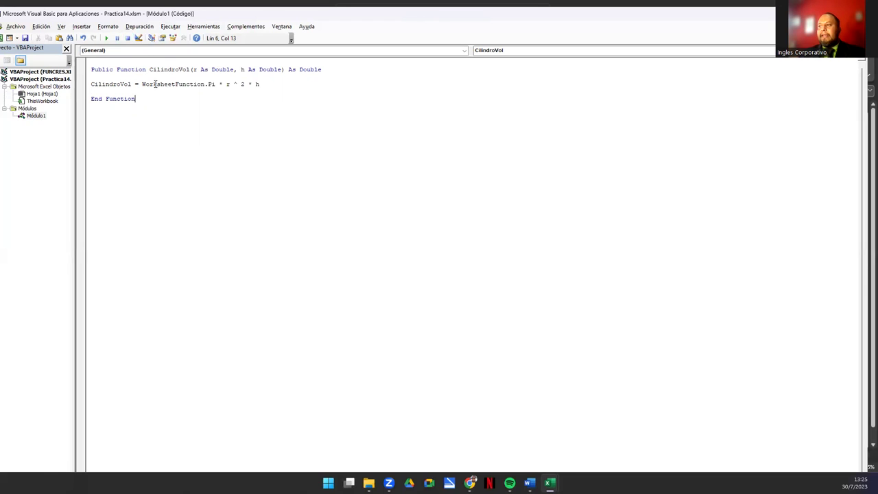
pyautogui.moveTo(149, 69); pyautogui.dragTo(191, 69)
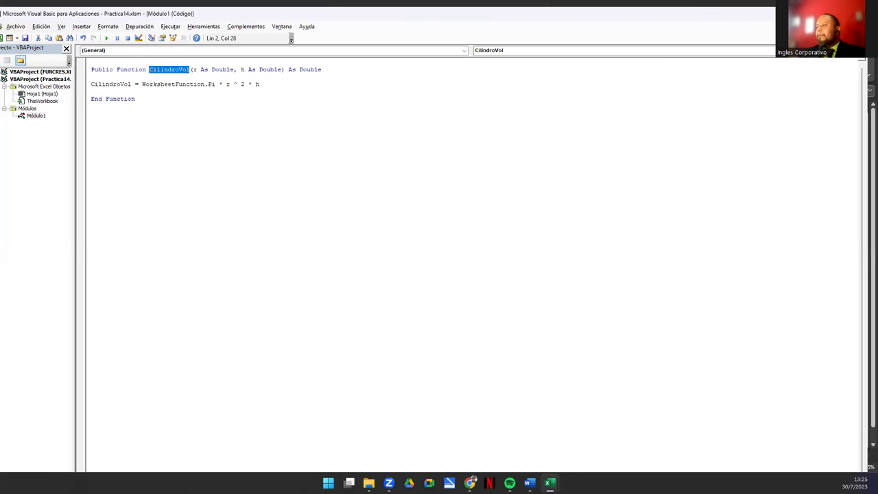
pyautogui.hotkey('alt', 'F11')
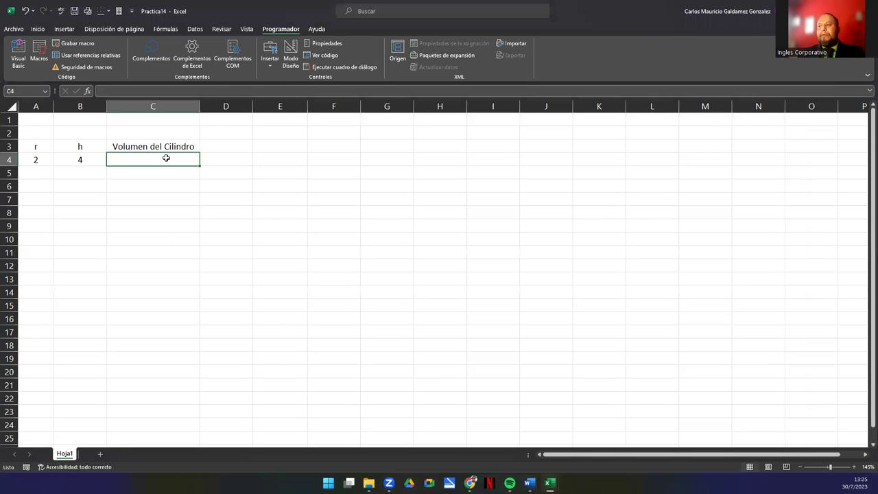
# Enter =CilindroVol(A4;B4) in C4 to get 50.265, then return to the VBA editor.
pyautogui.write('=')
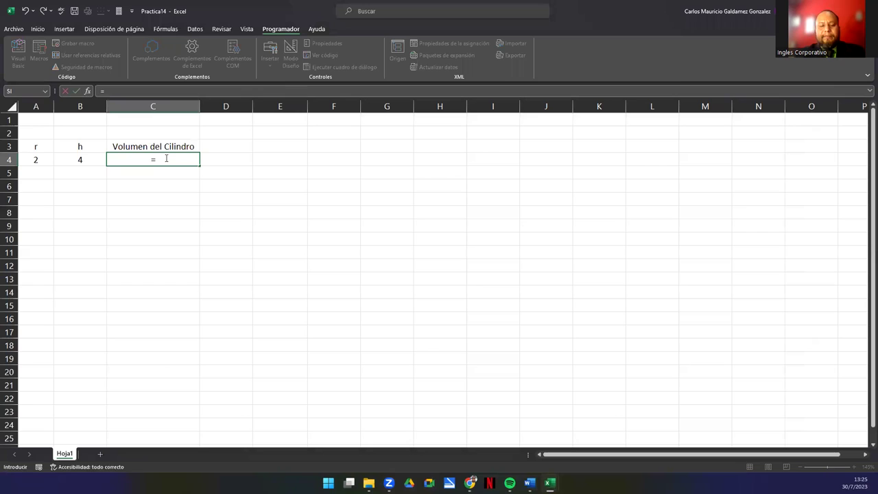
pyautogui.write('Cil')
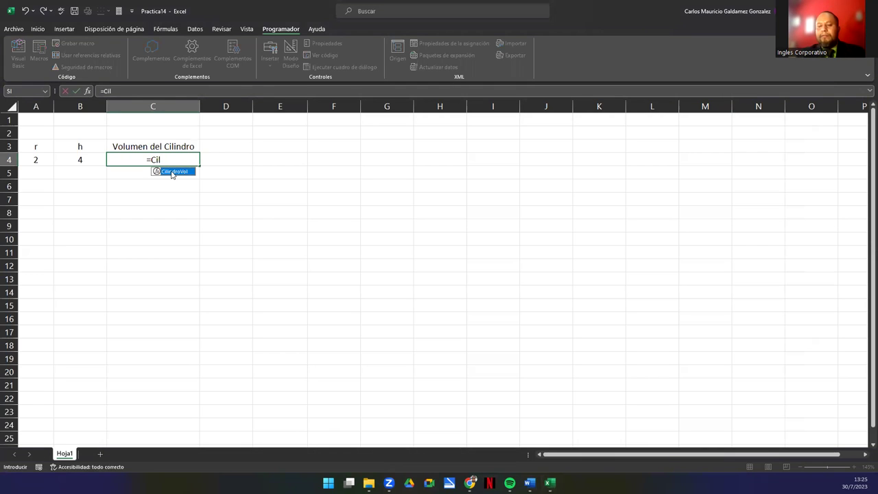
pyautogui.doubleClick(173, 172)
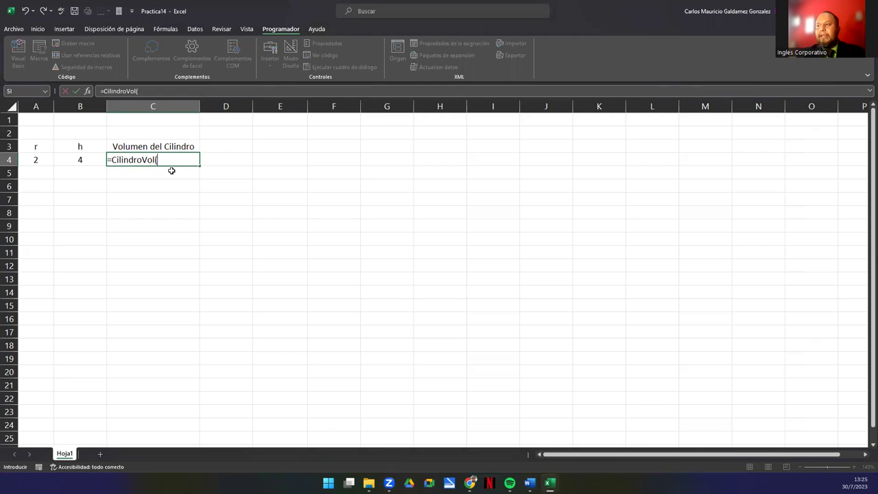
pyautogui.click(35, 159)
pyautogui.write(';')
pyautogui.click(67, 165)
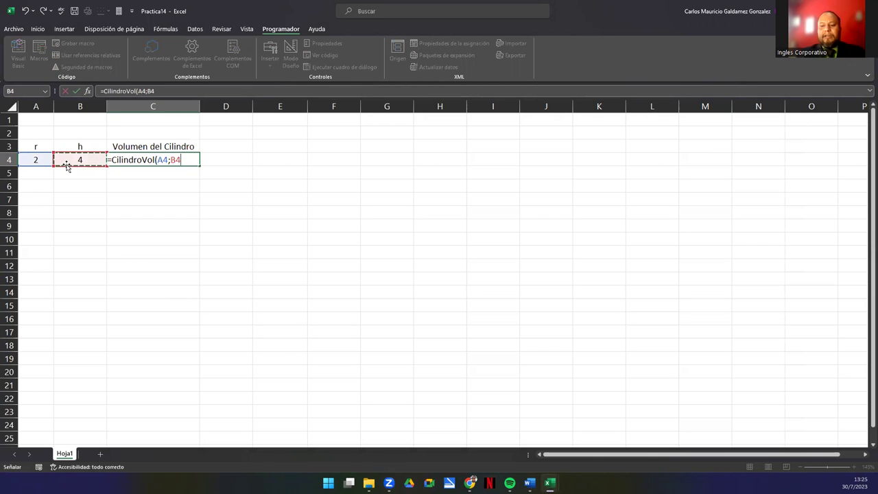
pyautogui.write(')')
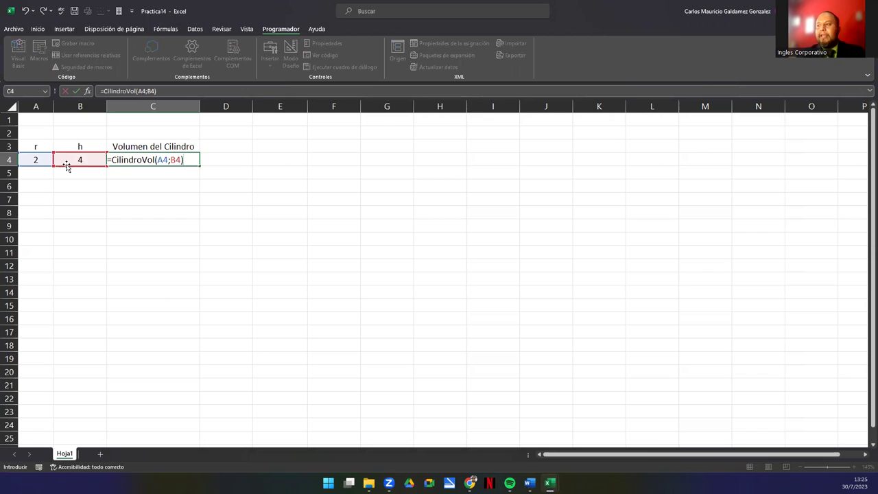
pyautogui.press('Return')
pyautogui.press('Up')
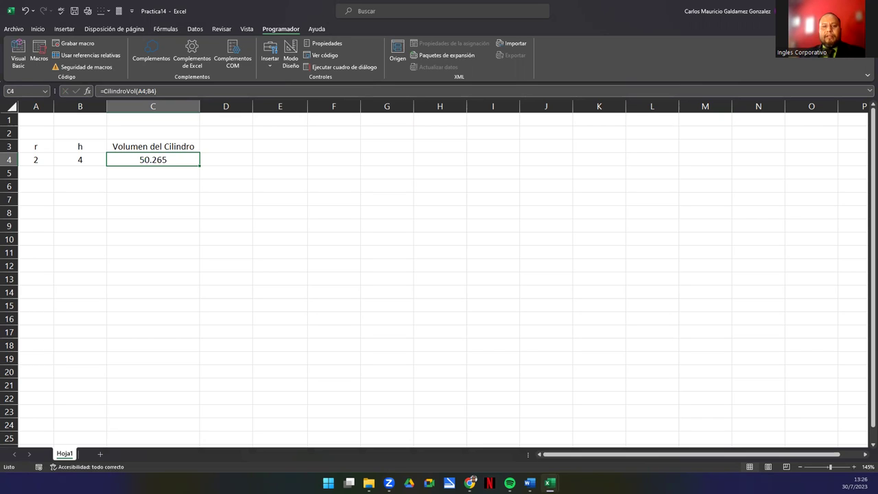
pyautogui.hotkey('alt', 'F11')
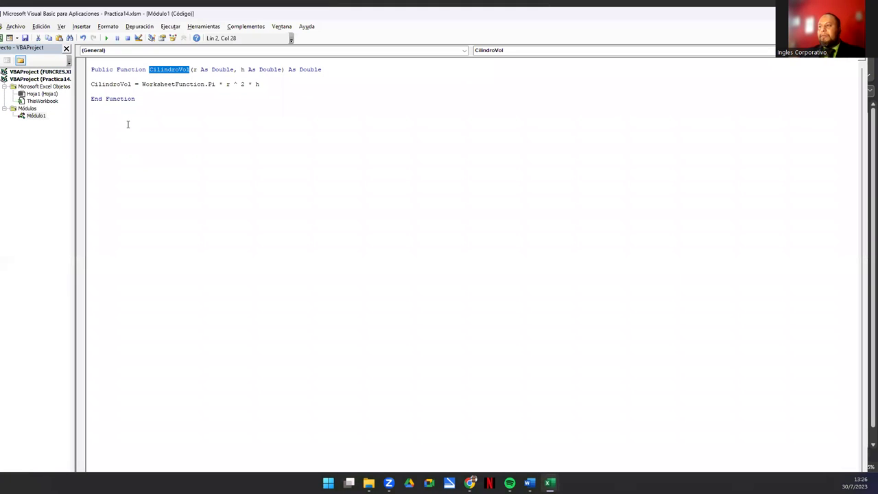
# Below CilindroVol, insert a public Function procedure named CilindroPeso.
pyautogui.click(126, 126)
pyautogui.press('Return')
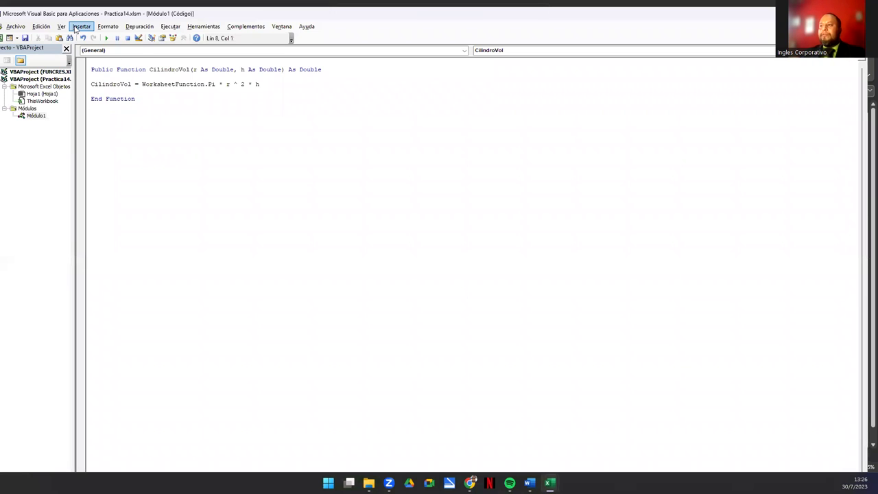
pyautogui.click(75, 27)
pyautogui.click(103, 35)
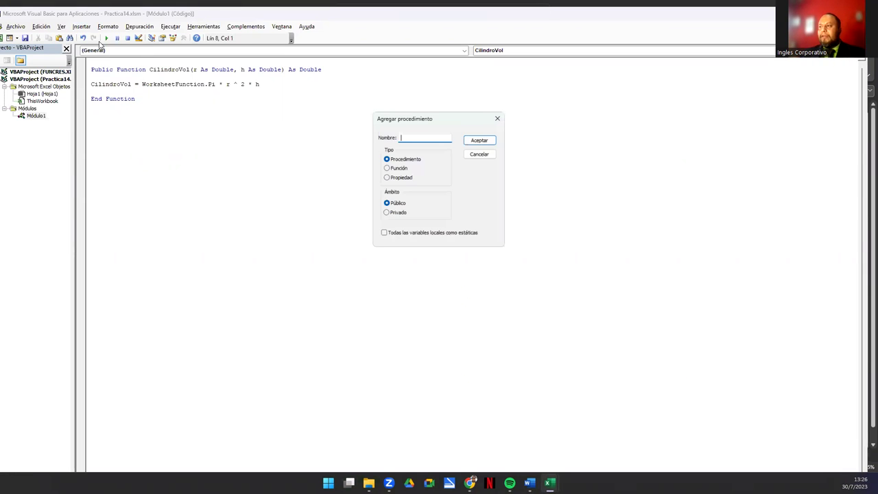
pyautogui.click(385, 168)
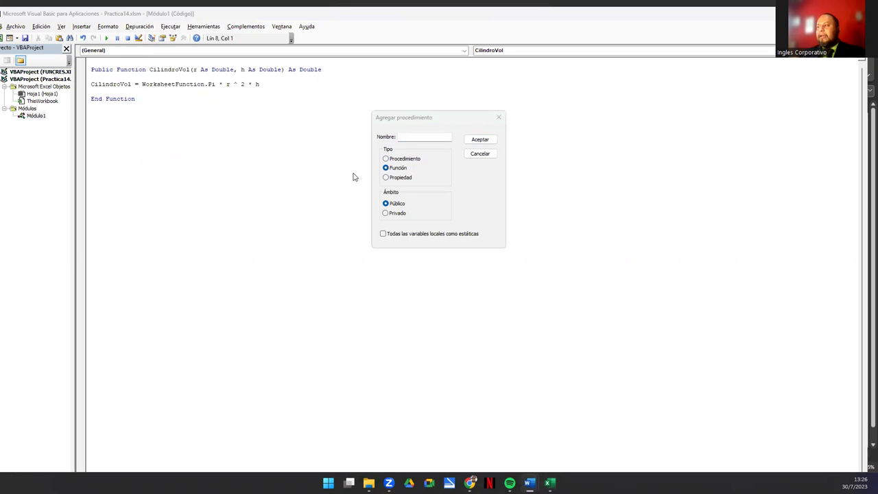
pyautogui.click(405, 137)
pyautogui.write('CilindroPeso')
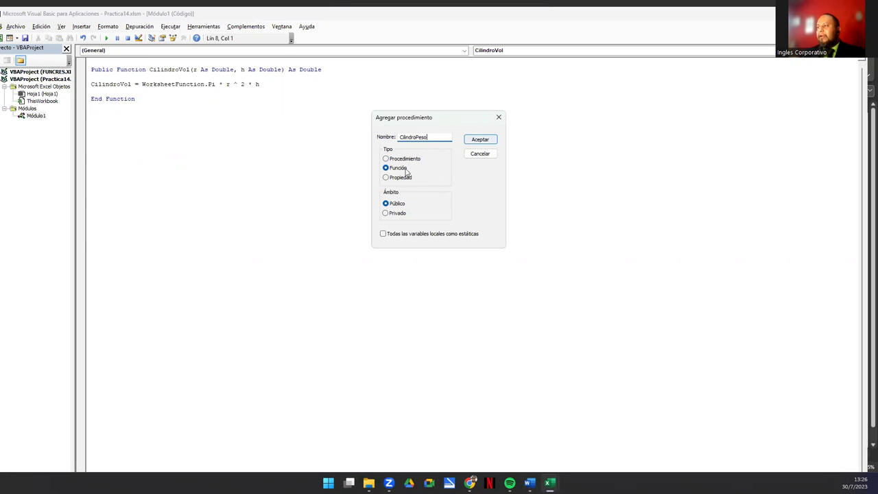
pyautogui.click(482, 143)
pyautogui.moveTo(193, 69); pyautogui.dragTo(319, 69)
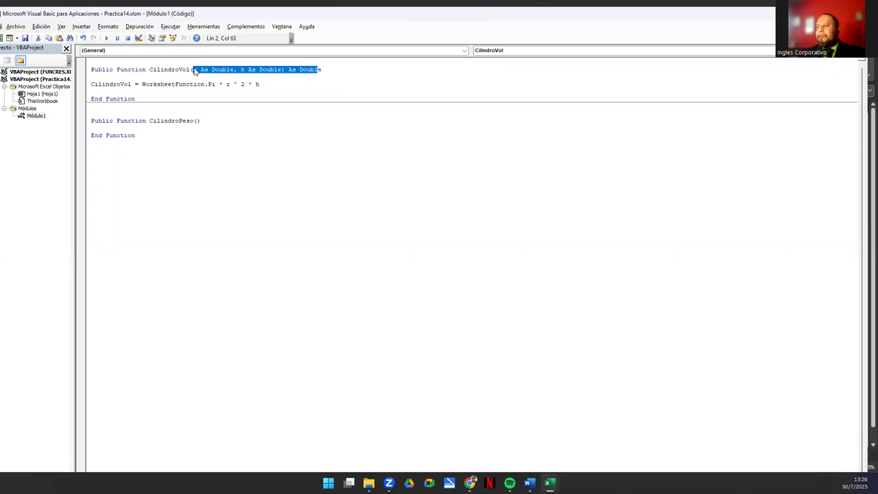
# Copy CilindroVol's parameter list into CilindroPeso and add d As Double: (r, h, d As Double) As Double.
pyautogui.click(195, 70)
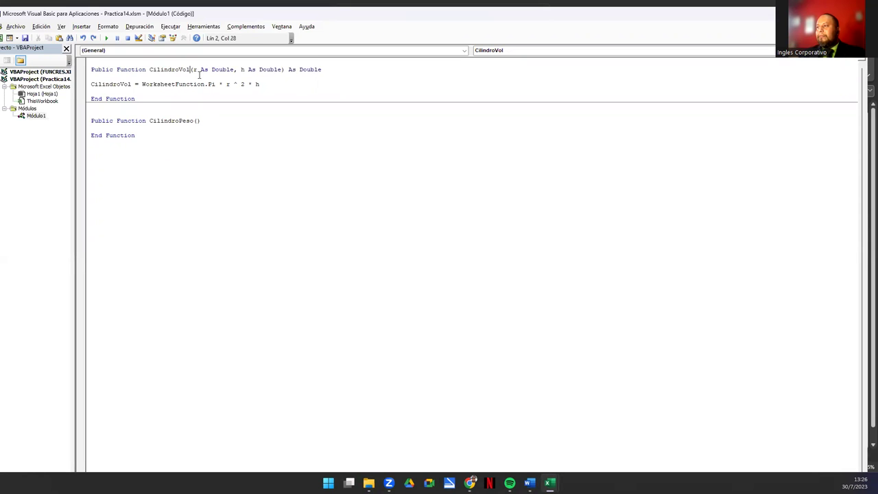
pyautogui.moveTo(192, 70); pyautogui.dragTo(329, 70)
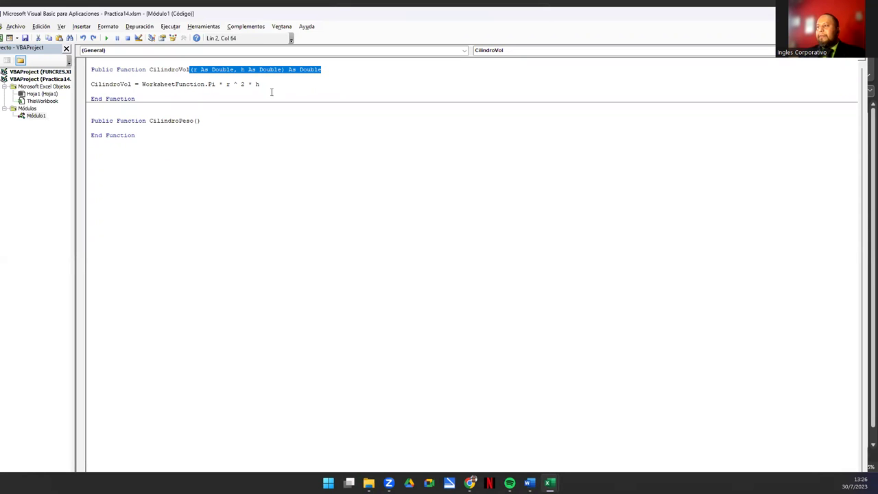
pyautogui.click(194, 120)
pyautogui.moveTo(195, 121); pyautogui.dragTo(200, 121)
pyautogui.hotkey('ctrl', 'v')
pyautogui.click(198, 121)
pyautogui.press('Delete')
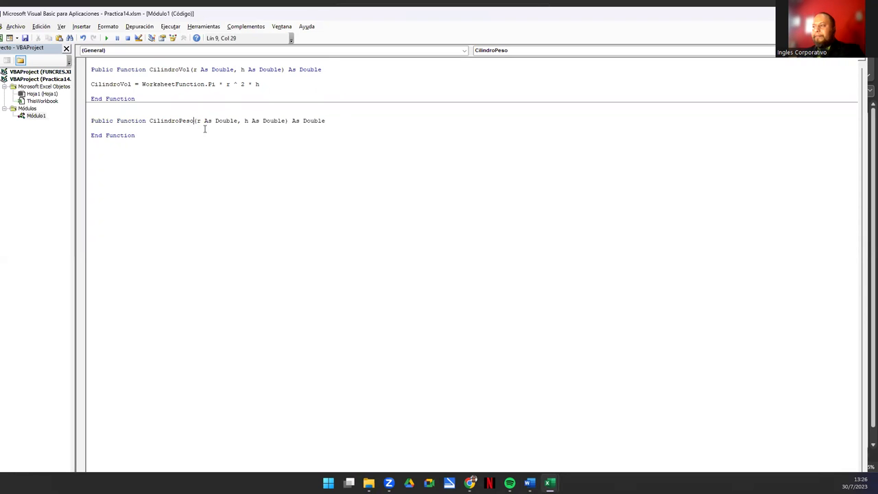
pyautogui.click(287, 121)
pyautogui.write(', d as ')
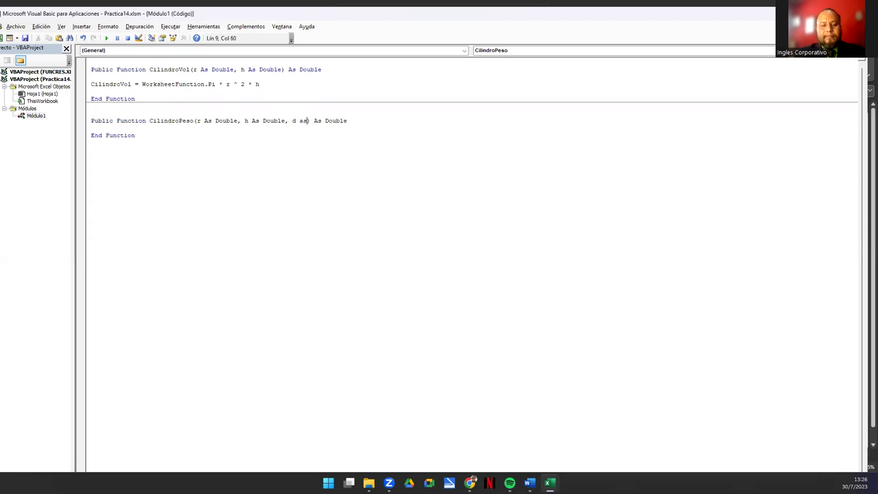
pyautogui.write('doubel')
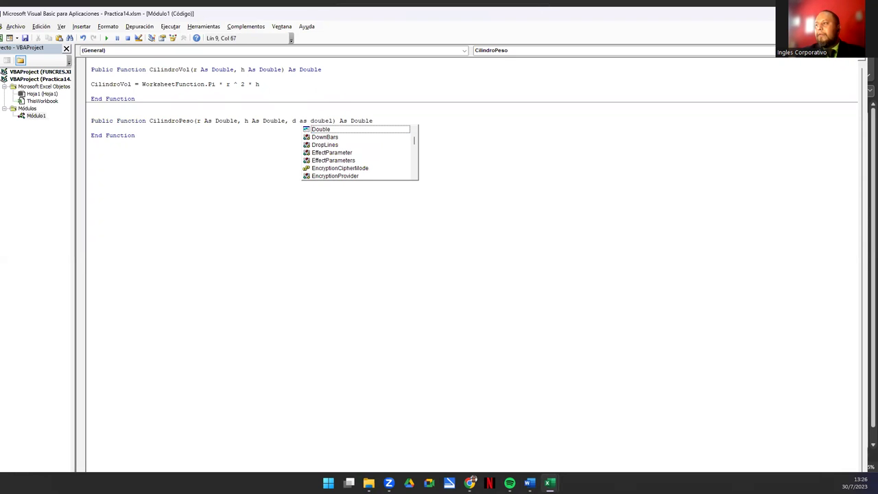
pyautogui.press('Tab')
# Write CilindroPeso's body: vol = CilindroVol(r, h) and CilindroPeso = vol * d.
pyautogui.press('Down')
pyautogui.press('Return')
pyautogui.press('Return')
pyautogui.write('vol = ')
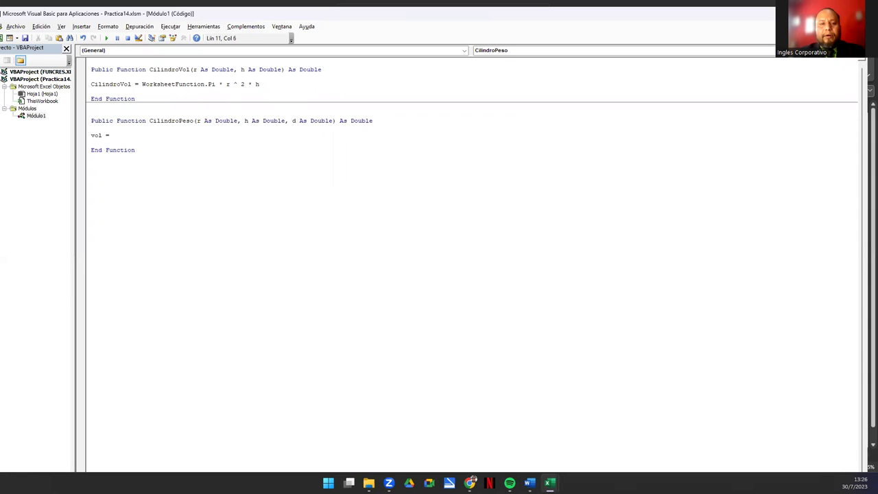
pyautogui.write('CilindroVol')
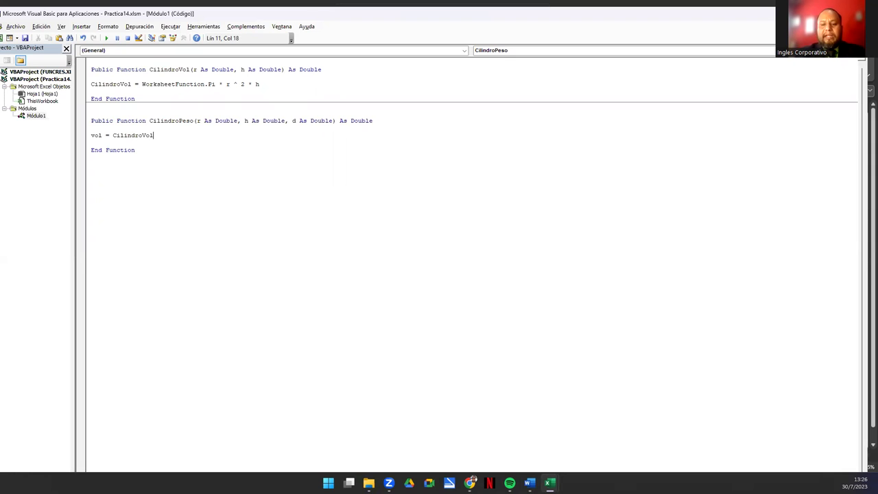
pyautogui.write('(r, h')
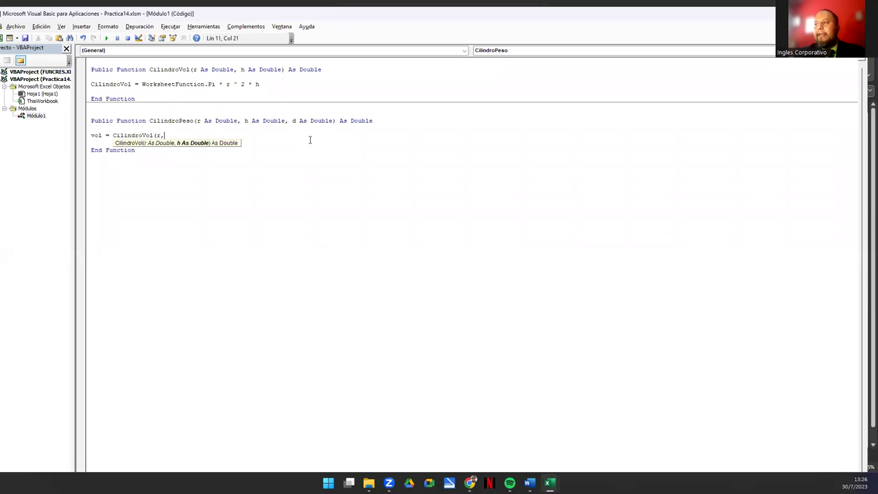
pyautogui.write(')')
pyautogui.press('Return')
pyautogui.press('Return')
pyautogui.write('ilindroPeso')
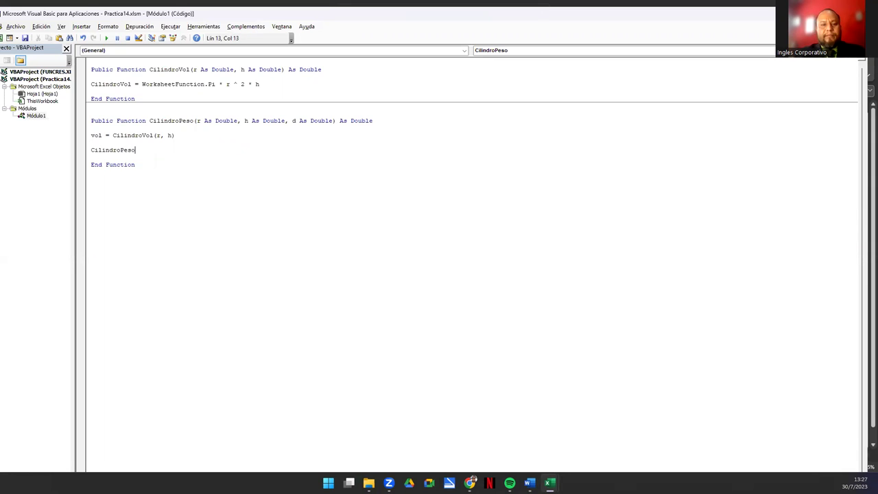
pyautogui.write(' = vol')
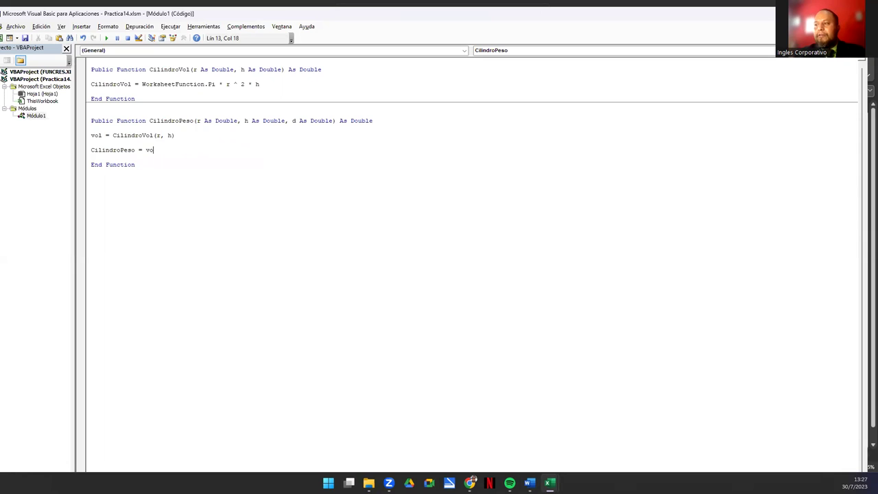
pyautogui.write(' * d')
pyautogui.press('Down')
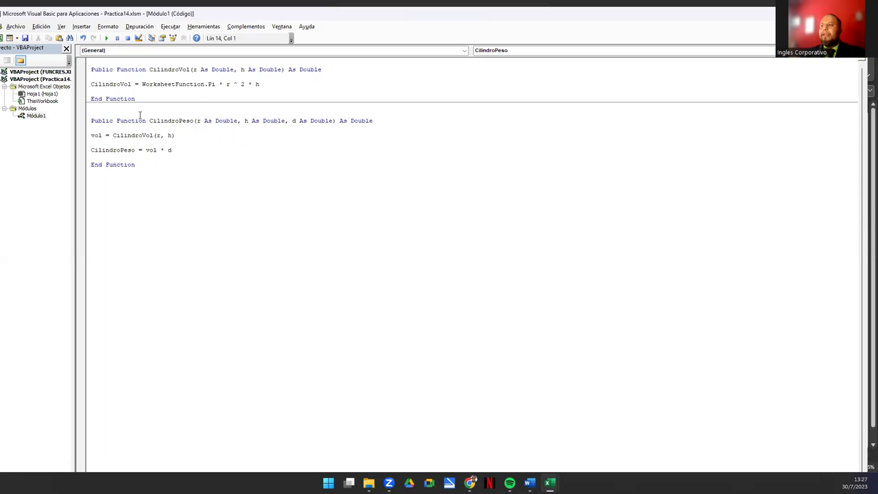
pyautogui.doubleClick(173, 121)
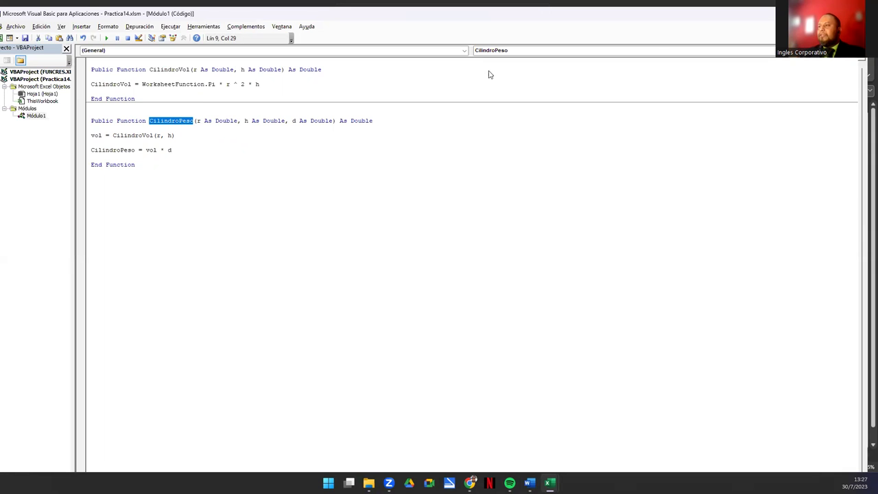
# Add heading 'd' in D3 and 'Peso del Cilindro' in E3, autofit column E, enter 3.5 in D4.
pyautogui.hotkey('alt', 'F11')
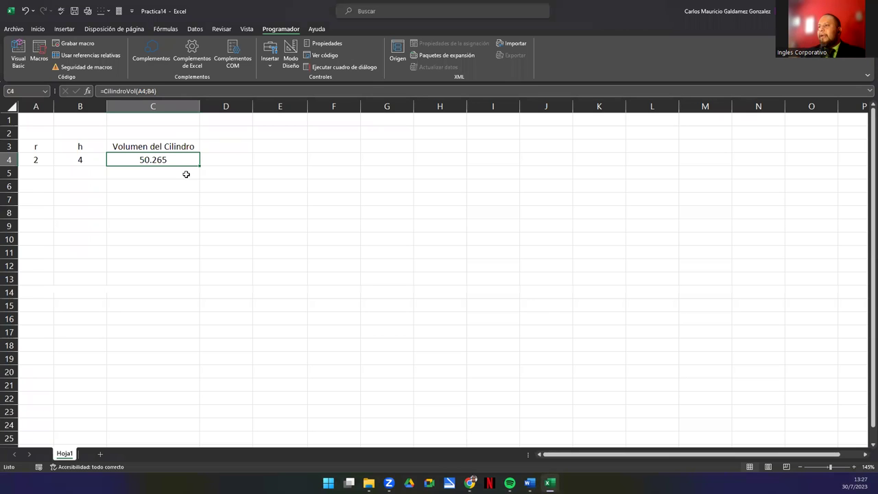
pyautogui.click(238, 146)
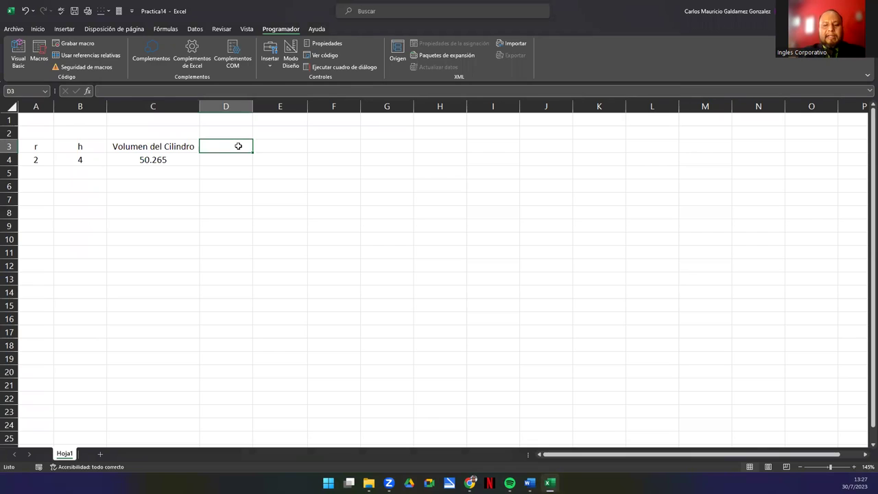
pyautogui.write('d')
pyautogui.press('Tab')
pyautogui.write('Peso del Cilindro')
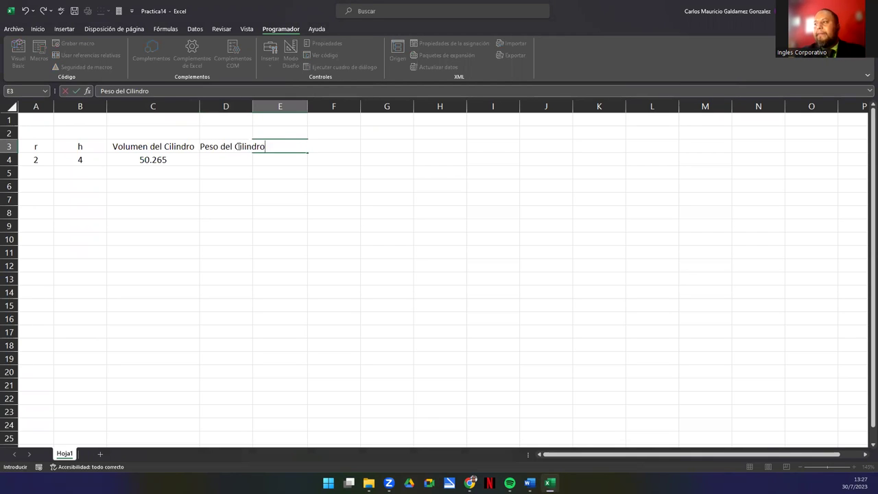
pyautogui.press('Return')
pyautogui.doubleClick(307, 107)
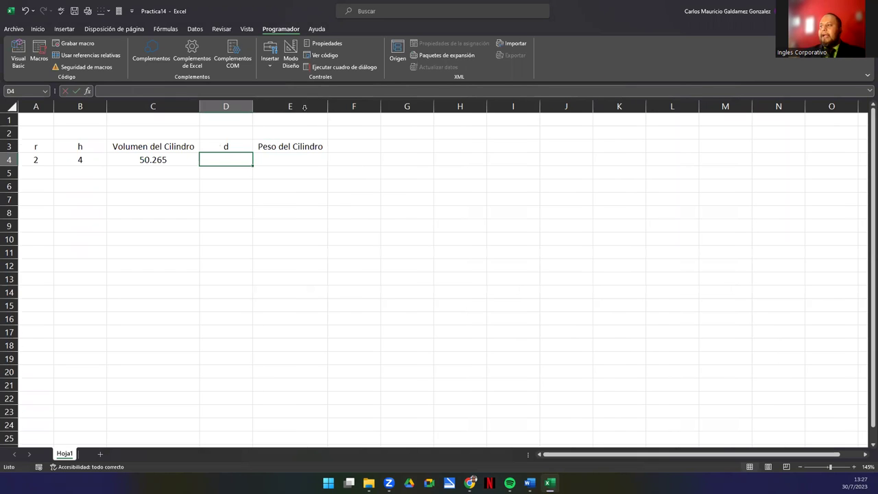
pyautogui.write('3')
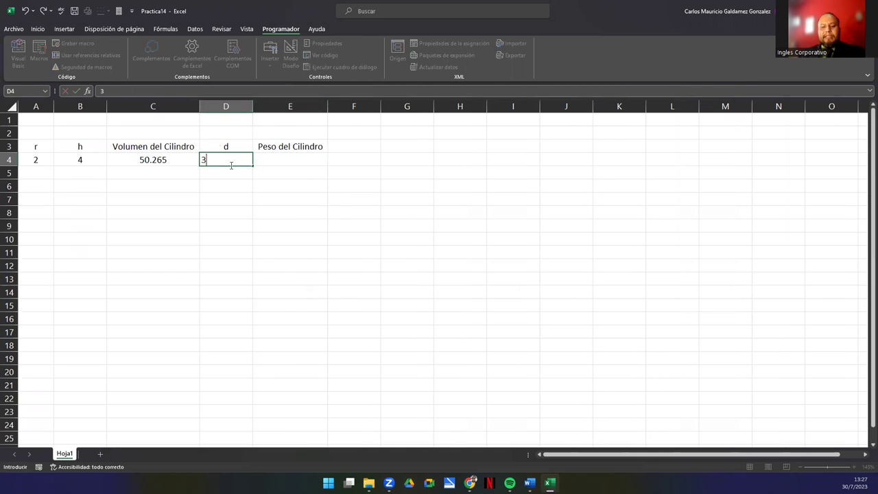
pyautogui.write('.5')
pyautogui.click(280, 161)
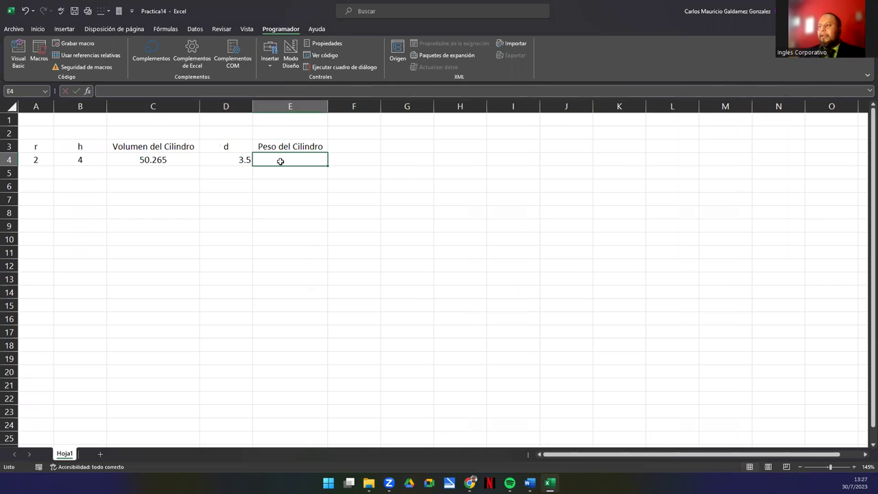
pyautogui.doubleClick(281, 161)
# Enter =CilindroPeso(A4;B4;D4) in E4 to get 175.929, then select results E4 and C4.
pyautogui.write('=CilindroPeso')
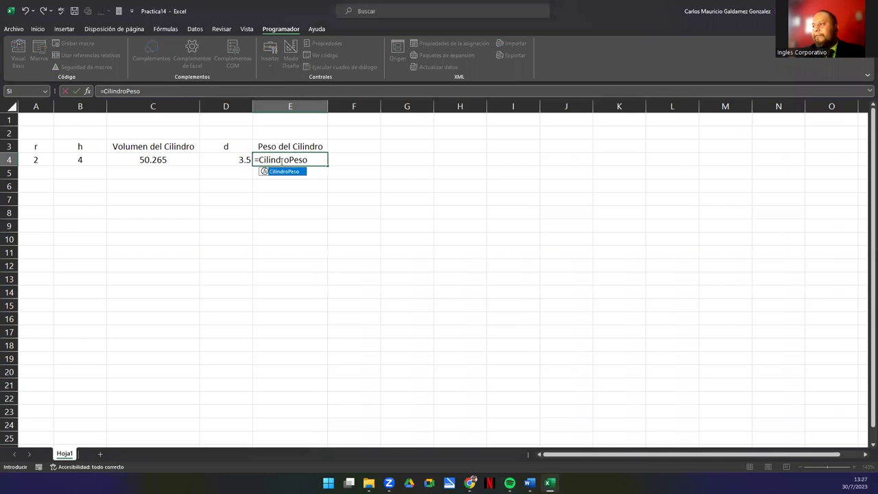
pyautogui.write('(')
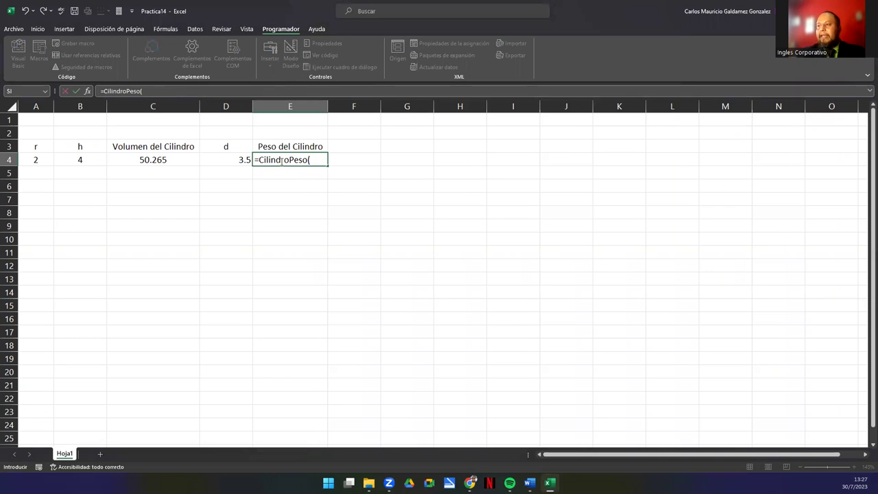
pyautogui.click(43, 163)
pyautogui.write(';')
pyautogui.click(71, 160)
pyautogui.write(';')
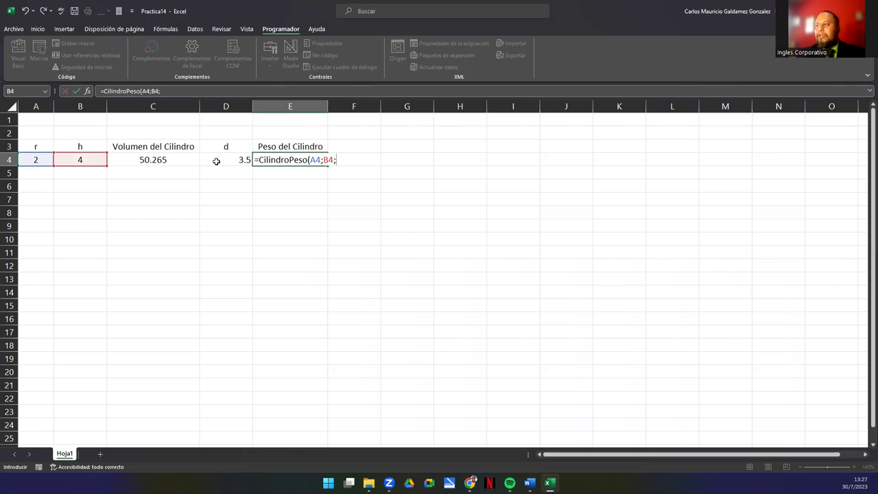
pyautogui.click(216, 161)
pyautogui.press('Return')
pyautogui.click(216, 162)
pyautogui.click(256, 159)
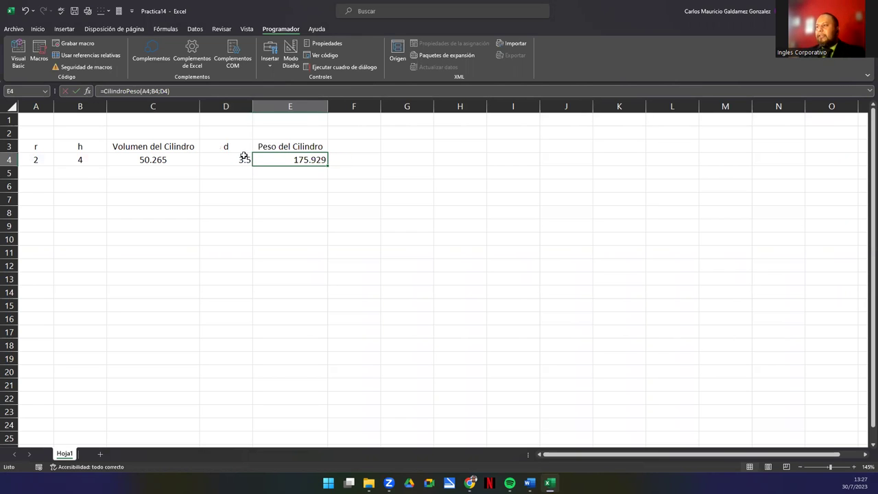
pyautogui.keyDown('ctrl'); pyautogui.click(133, 159); pyautogui.keyUp('ctrl')
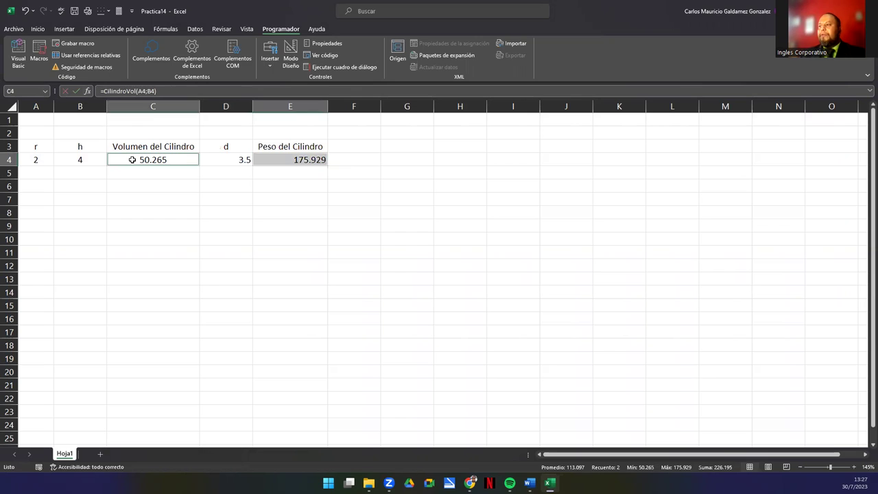
# Decrease decimals twice on C4 and E4 so they show 50.3 and 175.9.
pyautogui.click(37, 29)
pyautogui.click(401, 63)
pyautogui.click(401, 67)
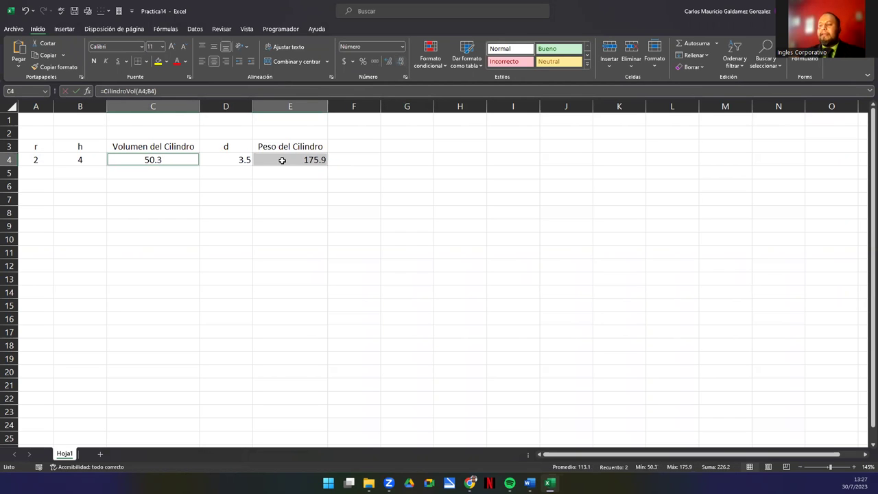
pyautogui.click(233, 165)
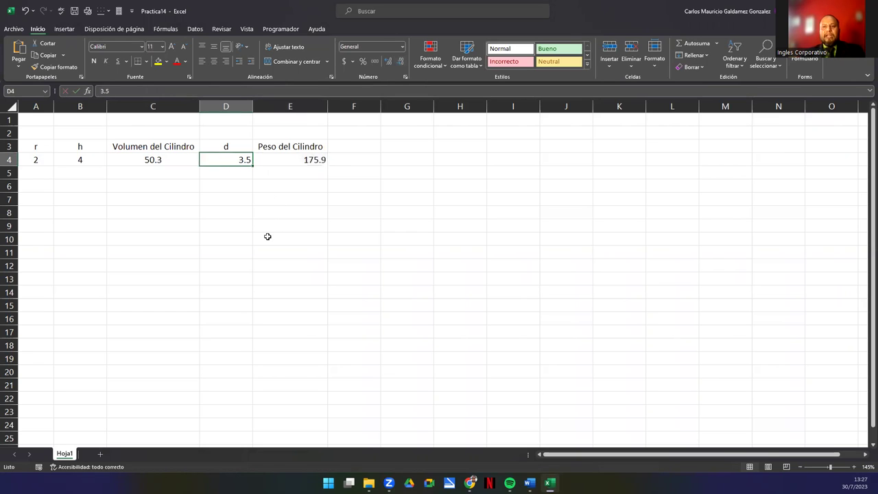